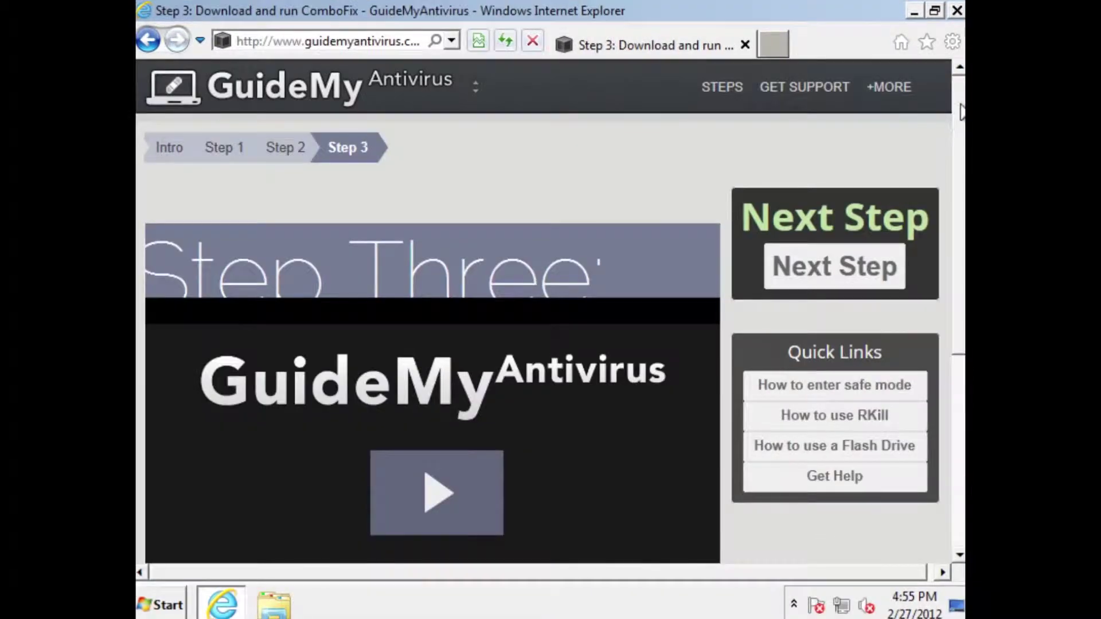
pyautogui.scroll(-4, 961, 113)
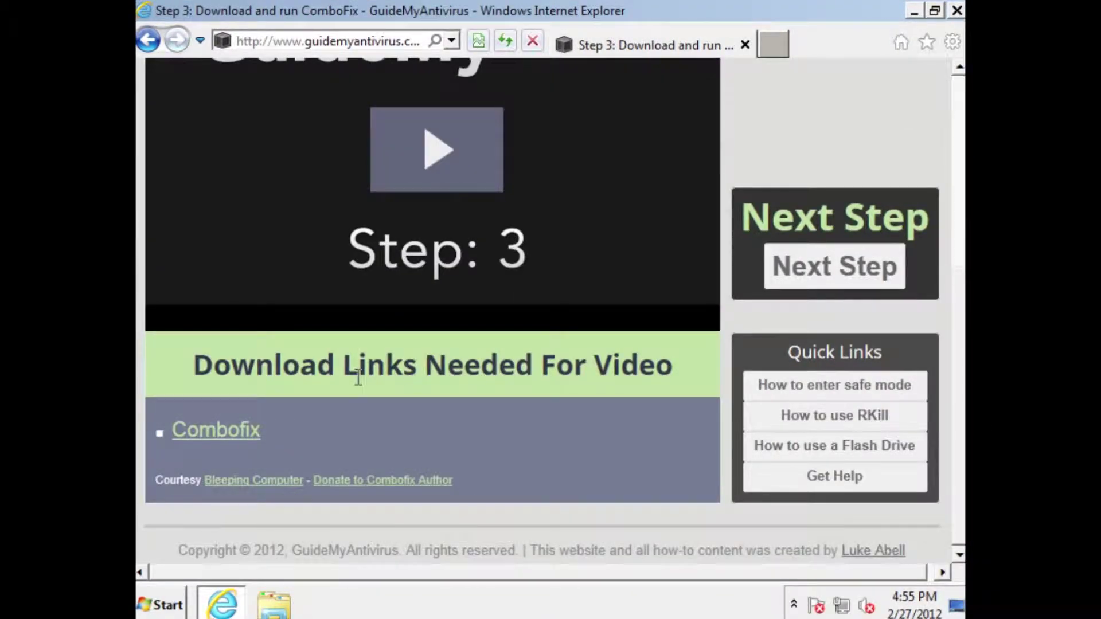
# Download ComboFix.exe from its BleepingComputer page and run it despite the unverified-publisher warning
pyautogui.click(239, 433)
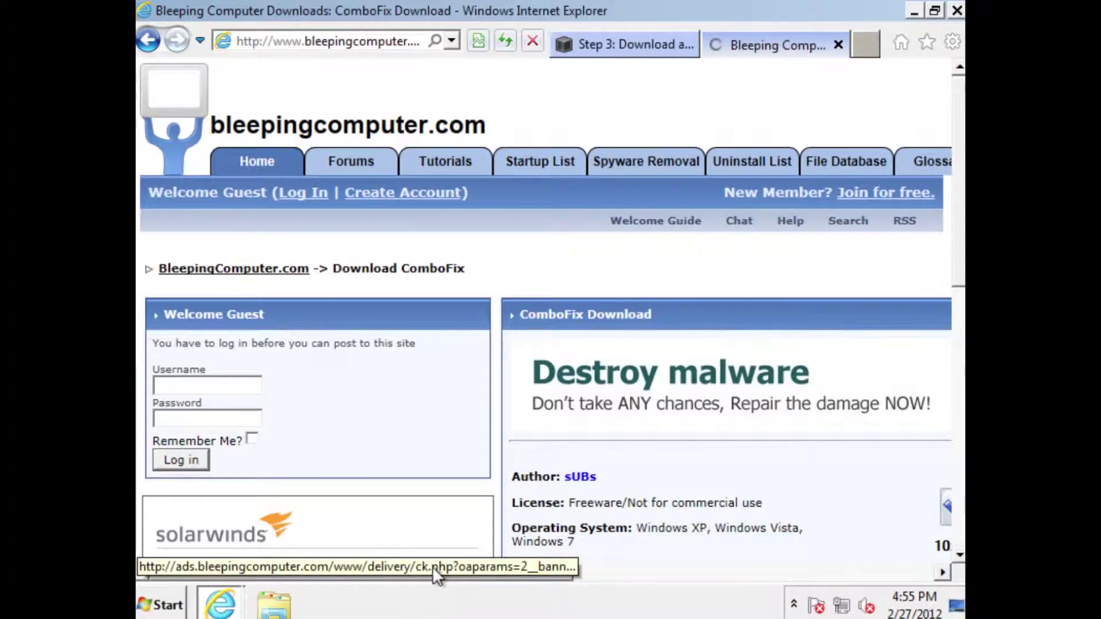
pyautogui.moveTo(529, 568); pyautogui.dragTo(760, 566)
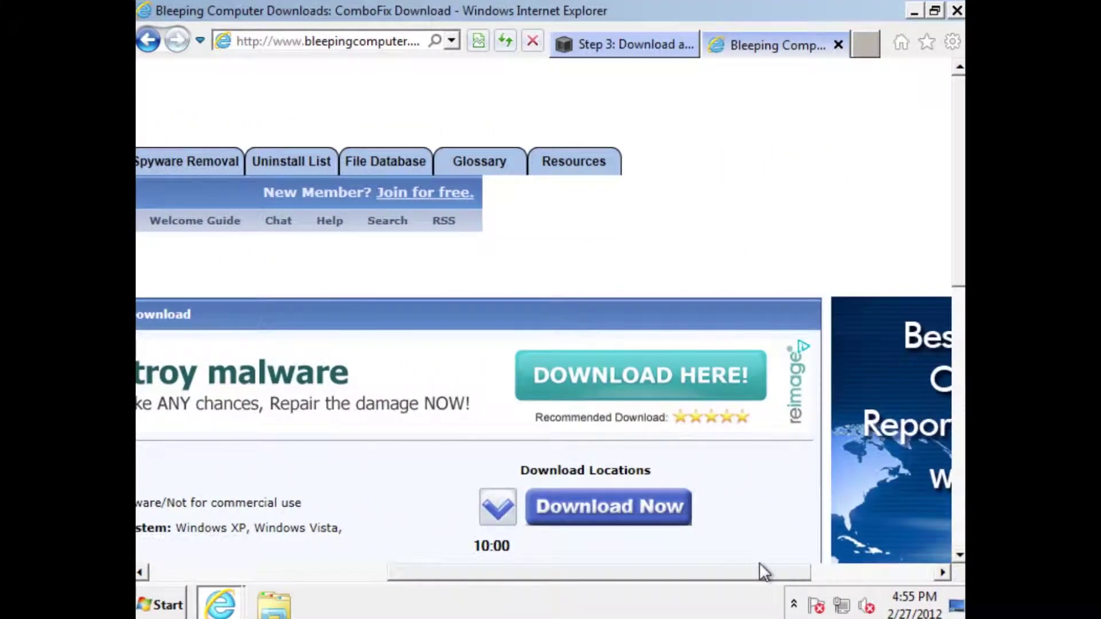
pyautogui.moveTo(959, 274); pyautogui.dragTo(958, 401)
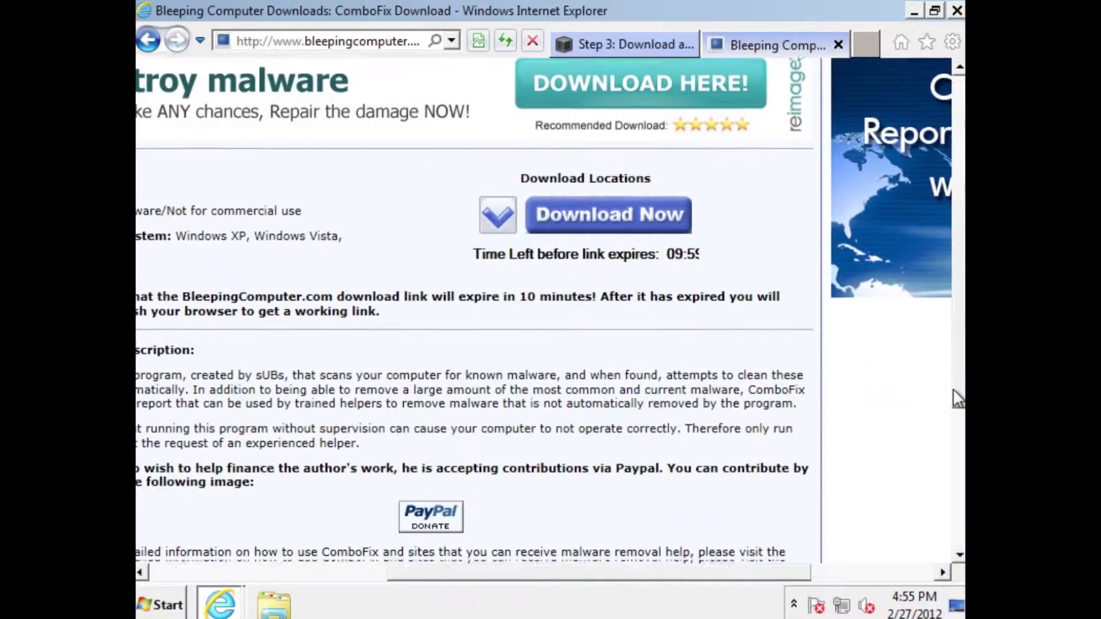
pyautogui.click(574, 217)
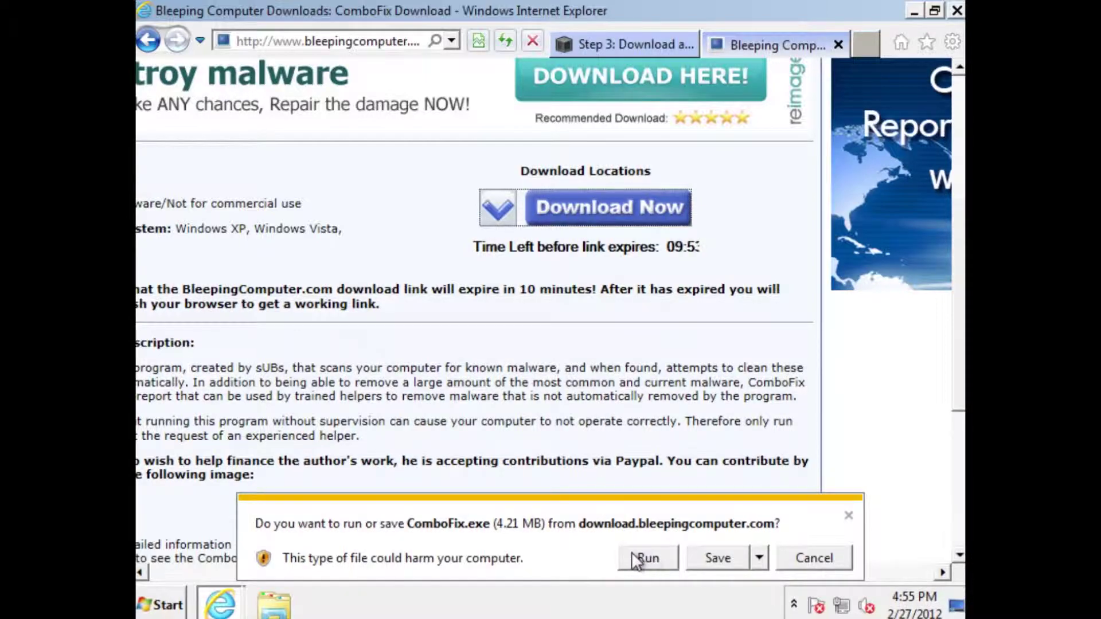
pyautogui.click(647, 559)
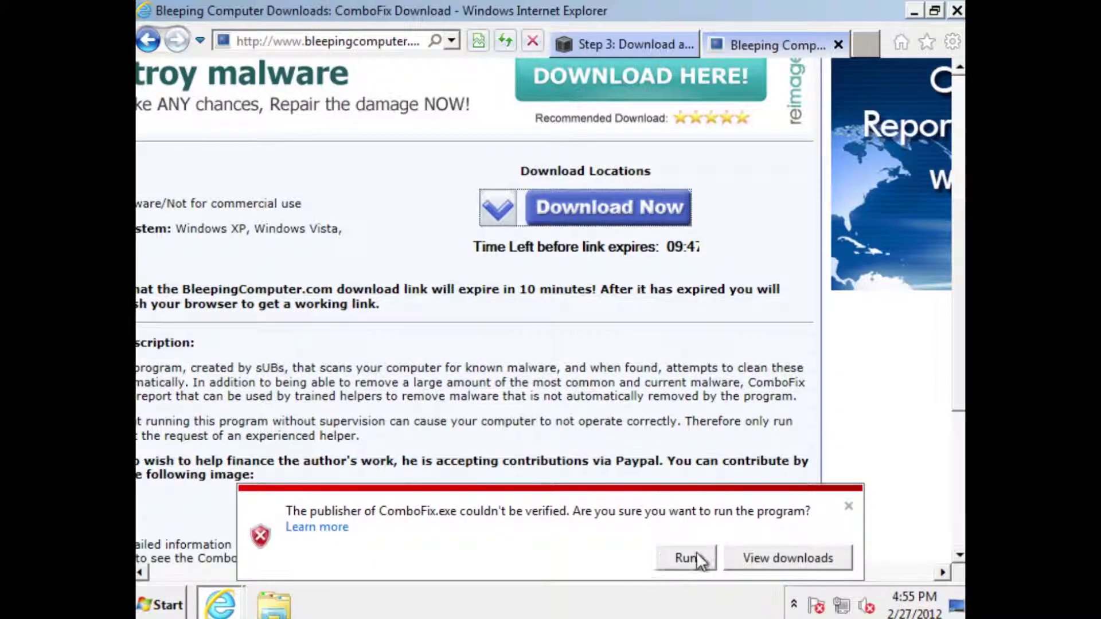
pyautogui.click(680, 556)
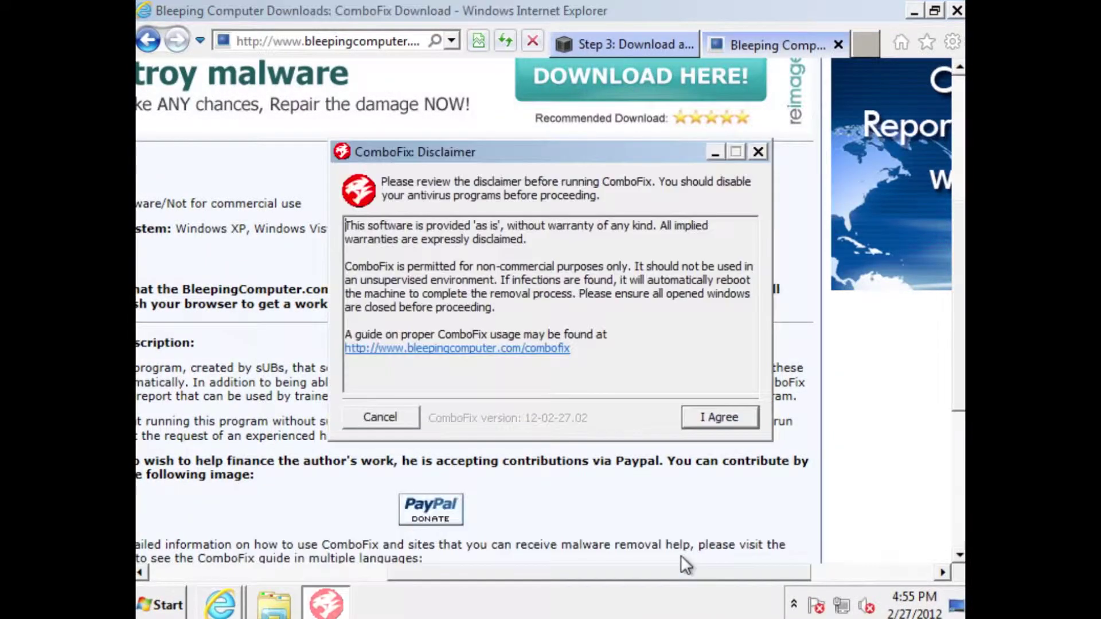
# Agree to the ComboFix disclaimer and let the scan run through Stage_50
pyautogui.click(721, 418)
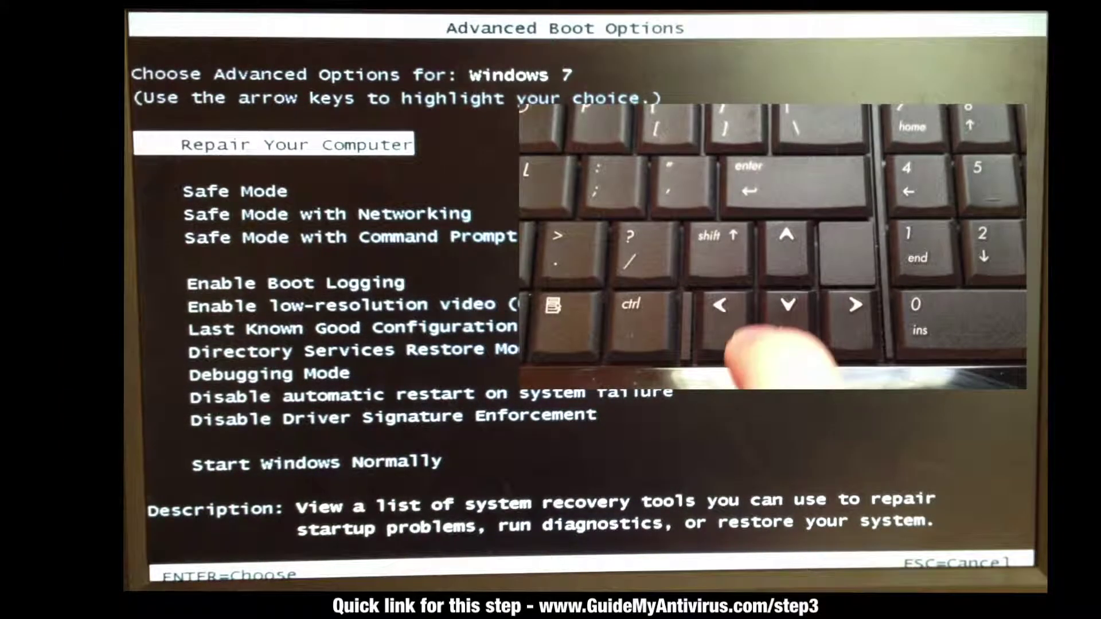
# Boot Windows 7 into Safe Mode with Networking from Advanced Boot Options
pyautogui.press('Down')
pyautogui.press('Down')
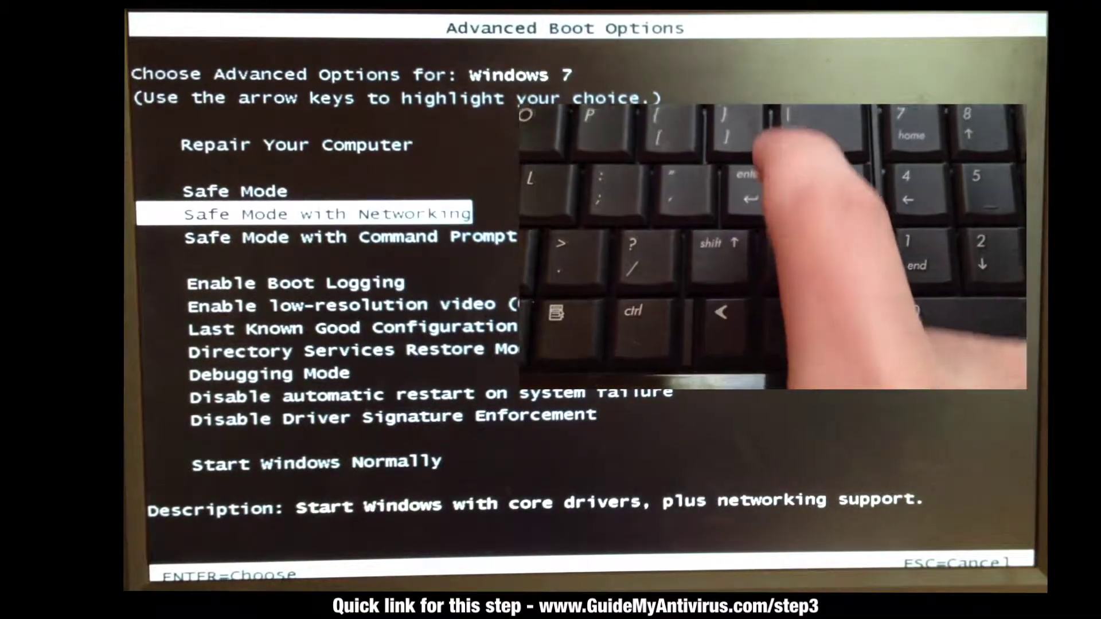
pyautogui.press('Return')
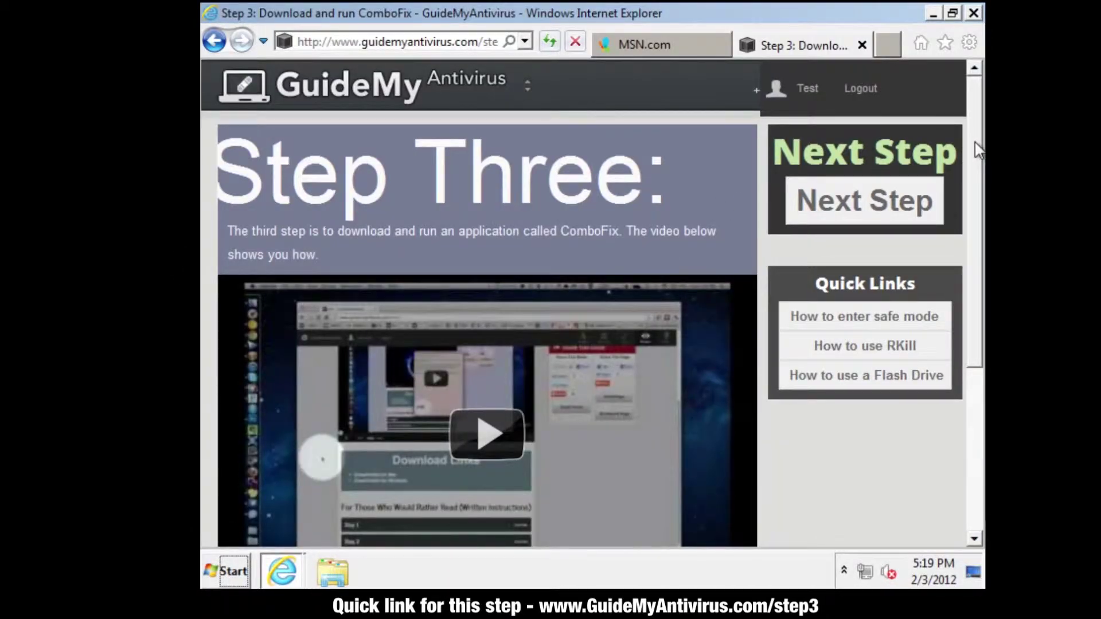
pyautogui.moveTo(974, 155); pyautogui.dragTo(975, 297)
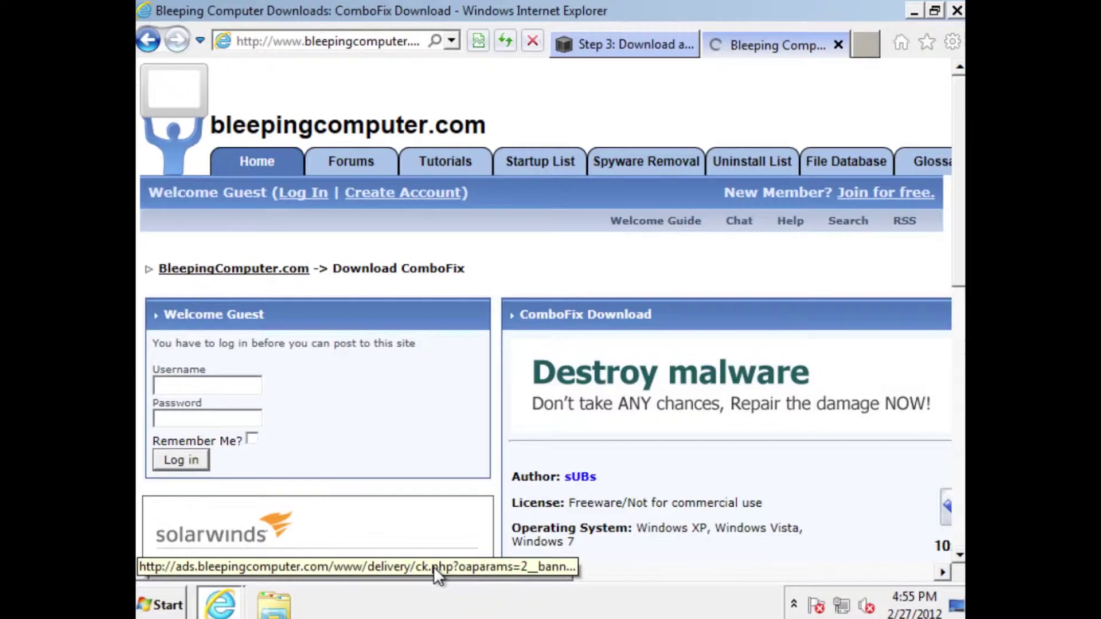
pyautogui.moveTo(532, 567); pyautogui.dragTo(759, 567)
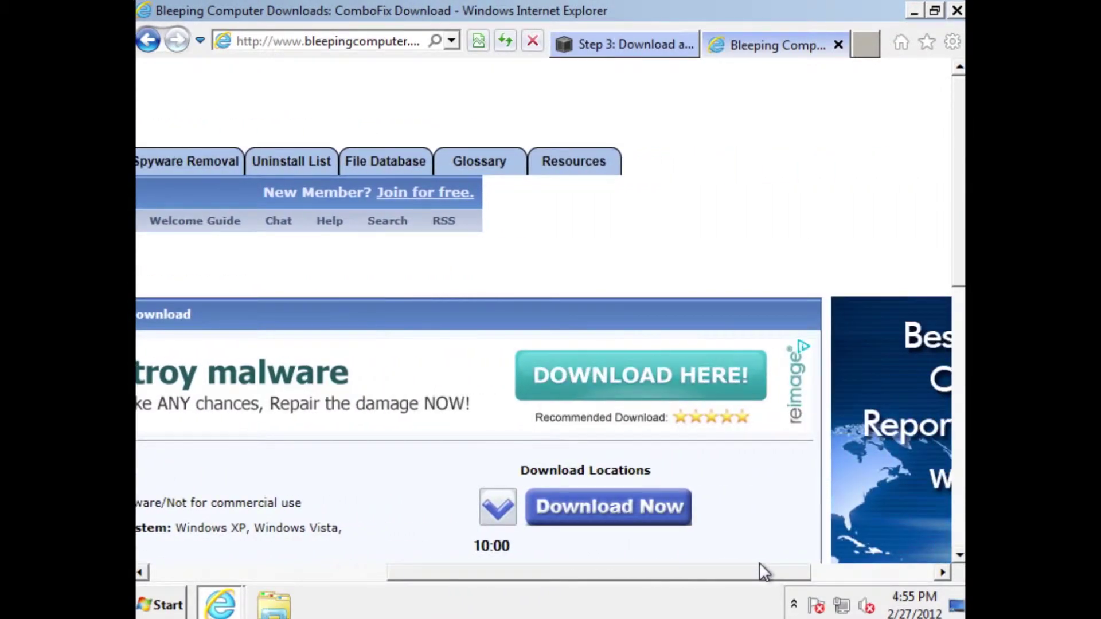
pyautogui.moveTo(957, 284); pyautogui.dragTo(957, 400)
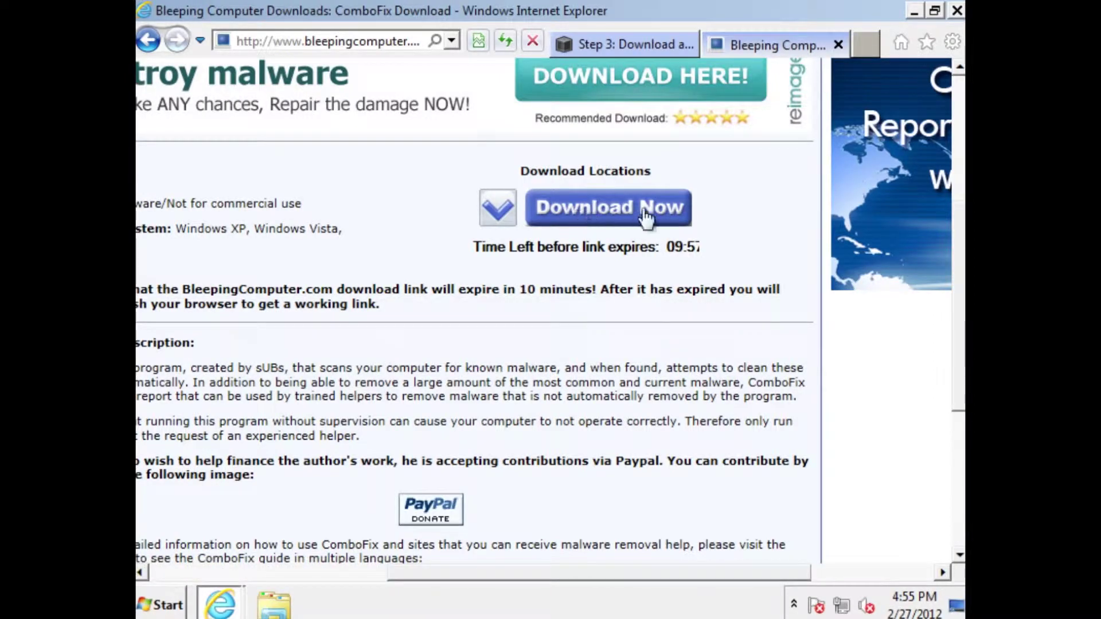
# Re-download ComboFix.exe, run it past the publisher warning, and agree to its disclaimer
pyautogui.click(573, 217)
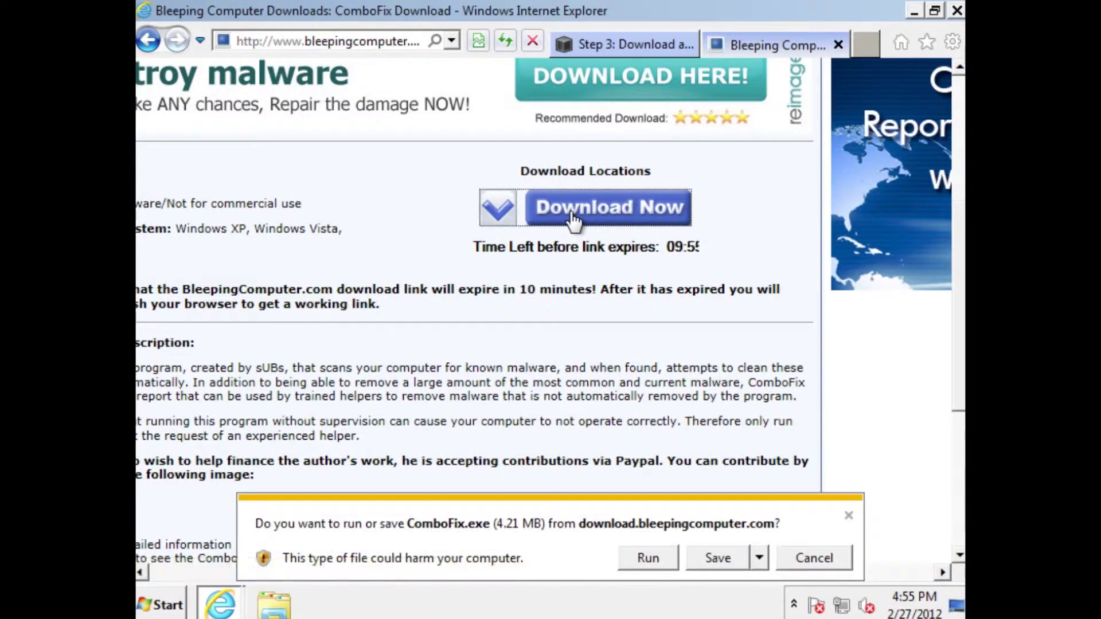
pyautogui.click(633, 558)
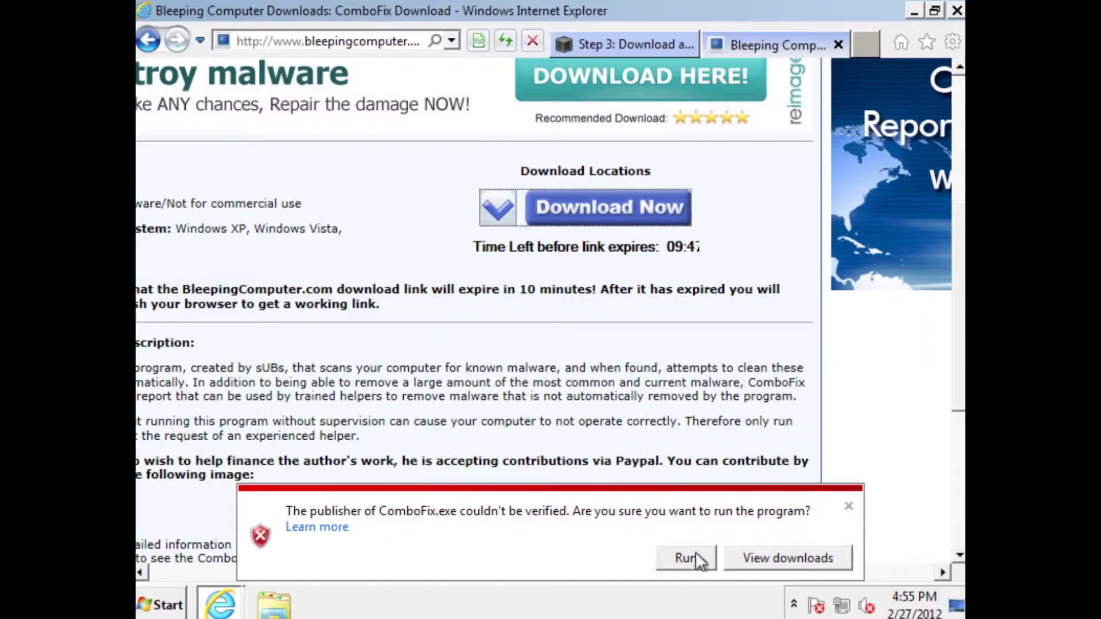
pyautogui.click(684, 559)
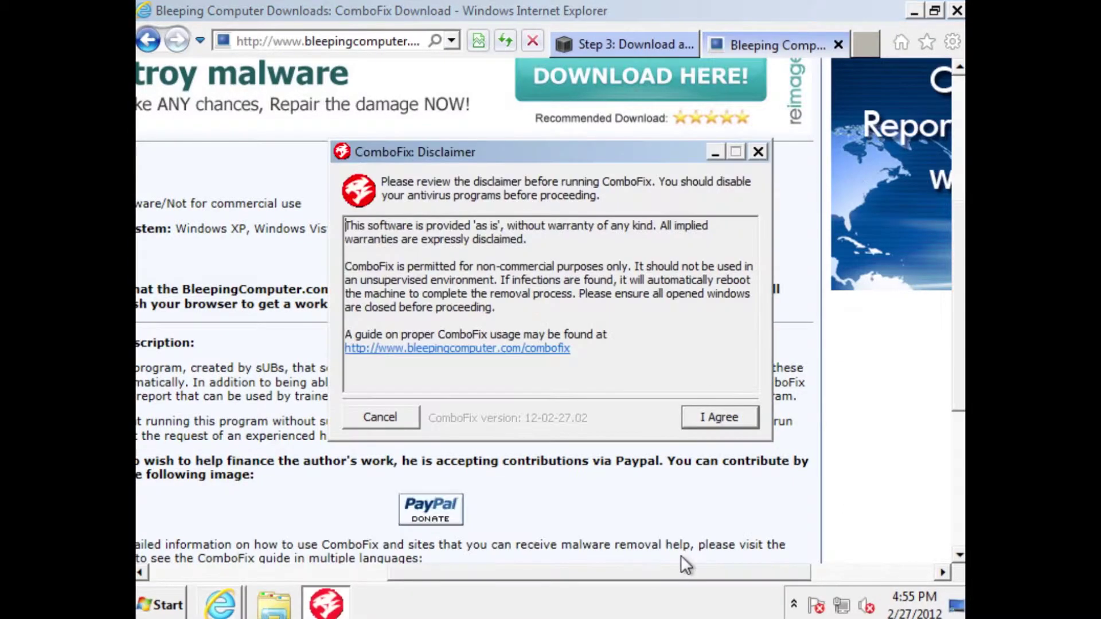
pyautogui.click(722, 417)
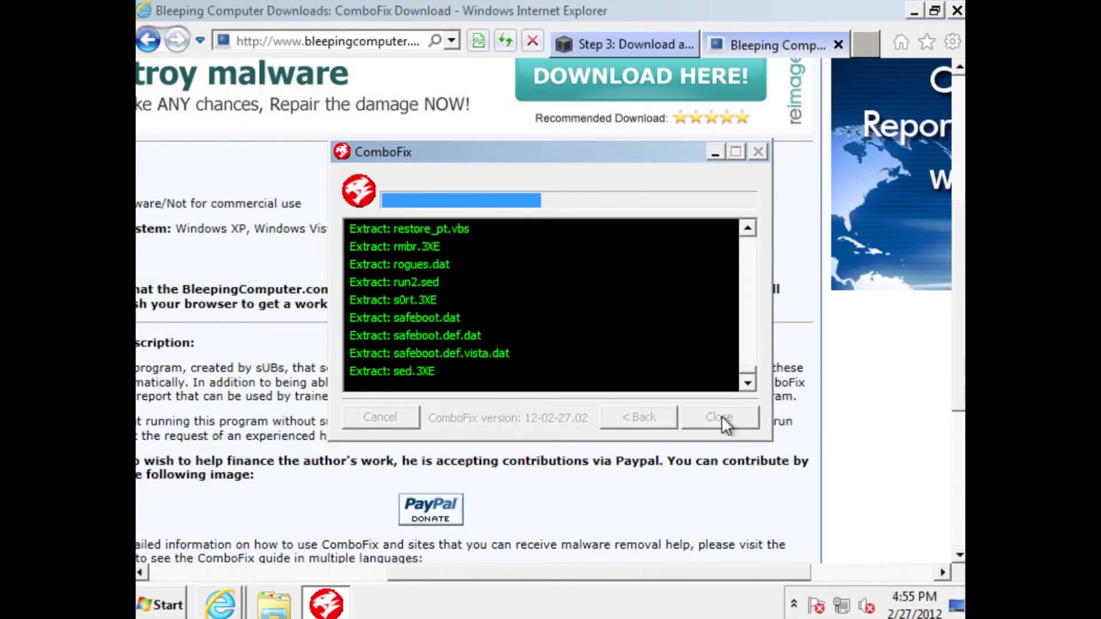